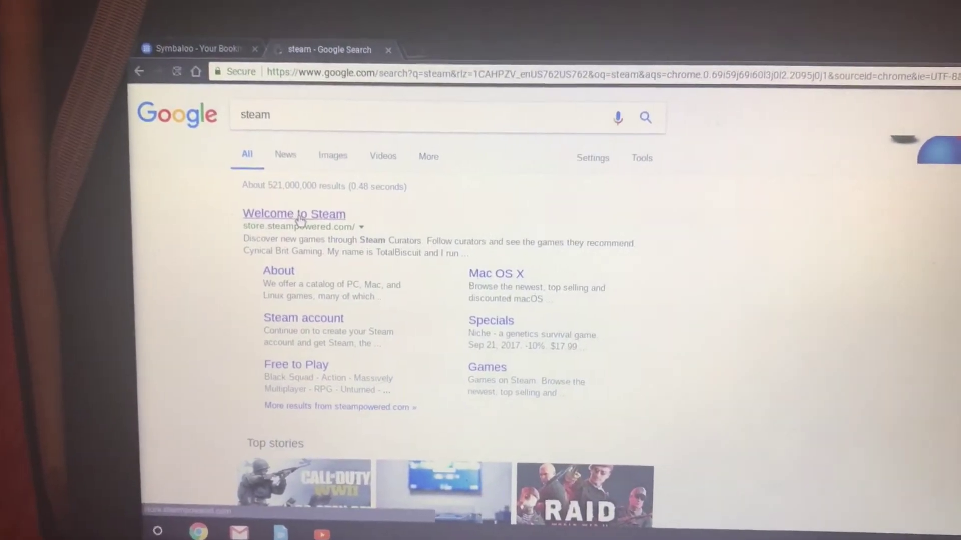
Open the 'Welcome to Steam' result from the steam Google search.
click(259, 198)
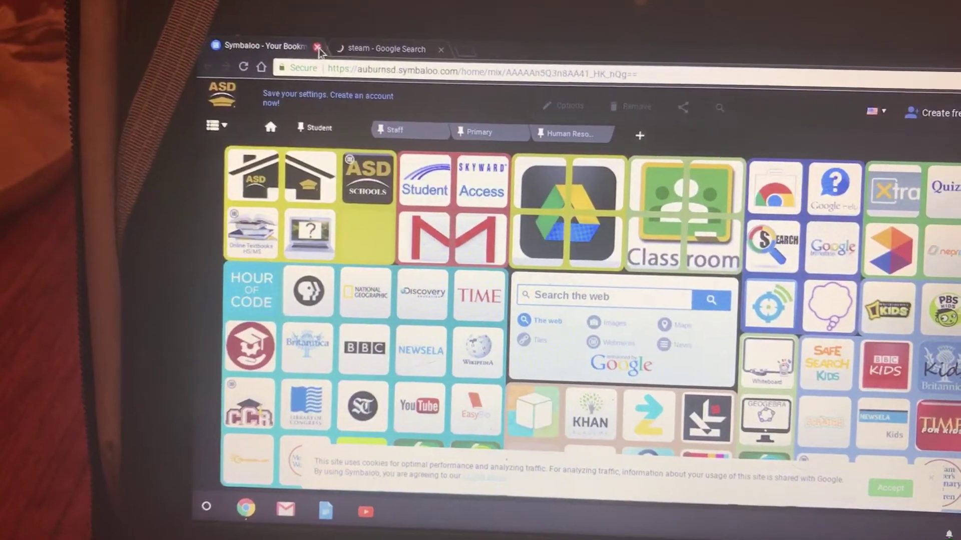
Close the Symbaloo bookmarks tab, leaving the Steam page tab.
click(300, 51)
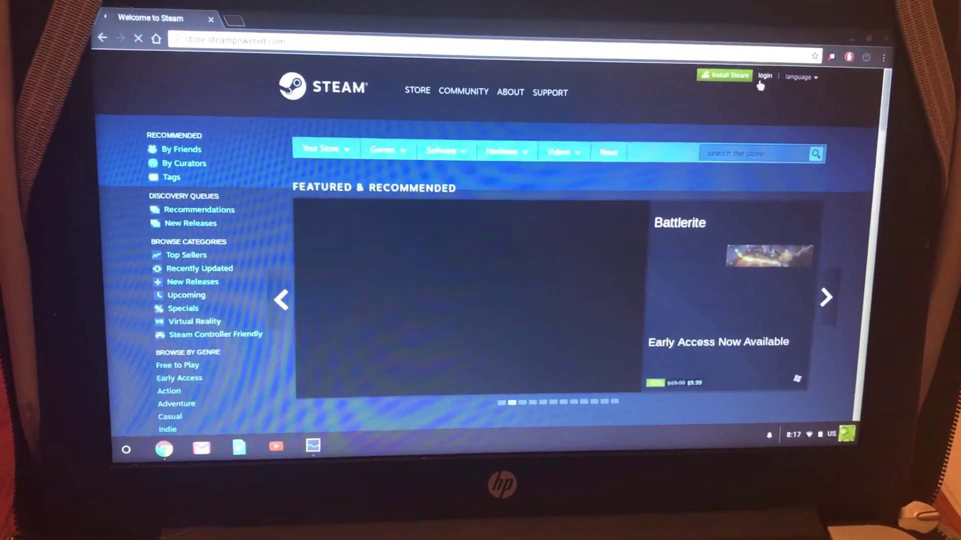
Open the Steam login link in a new tab and switch to it.
click(761, 79)
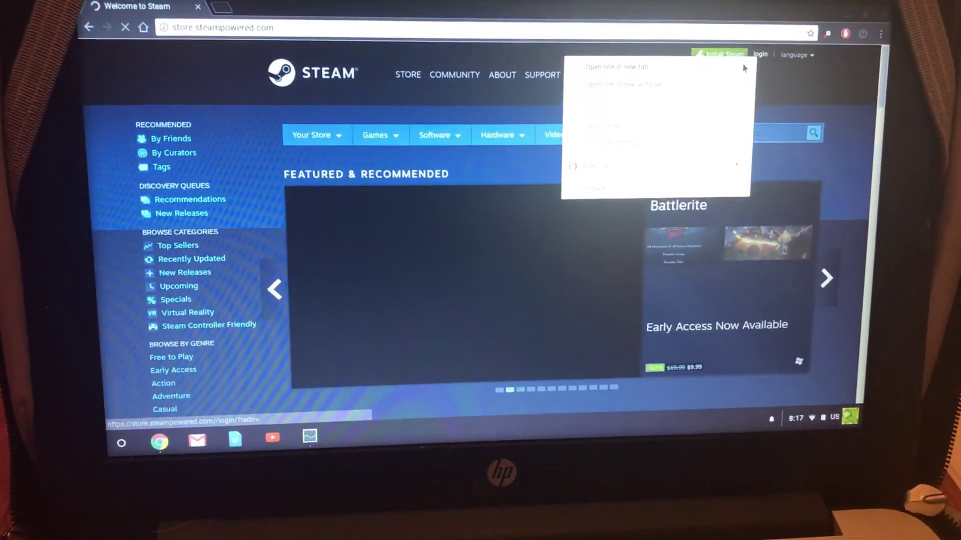
click(638, 67)
click(265, 17)
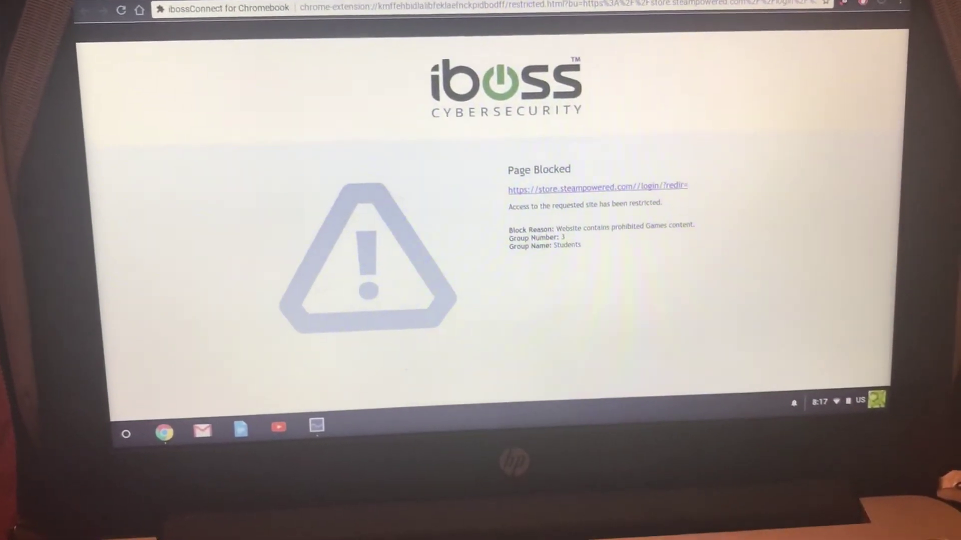
Close the blocked login tab and select IbossConnect for Chromebook in Task Manager.
key(ctrl+w)
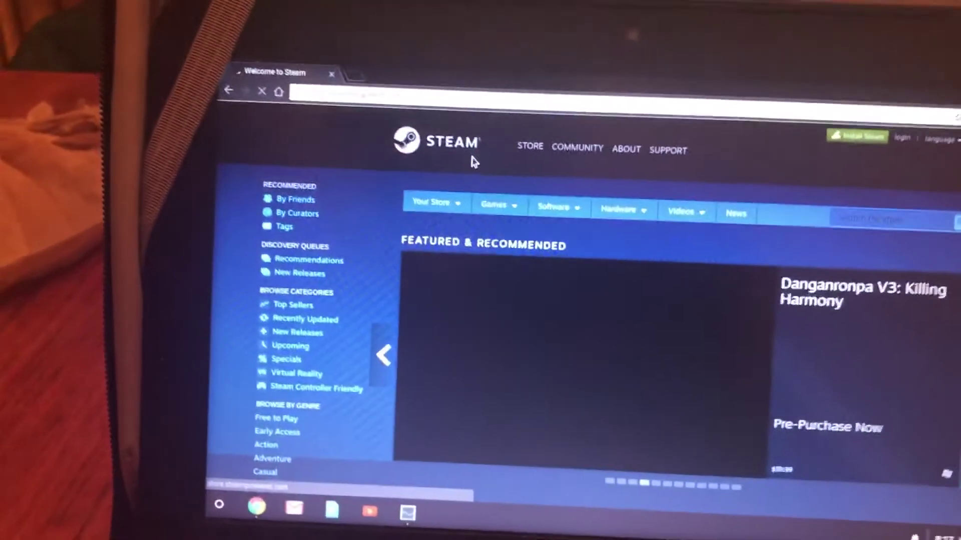
key(super+Escape)
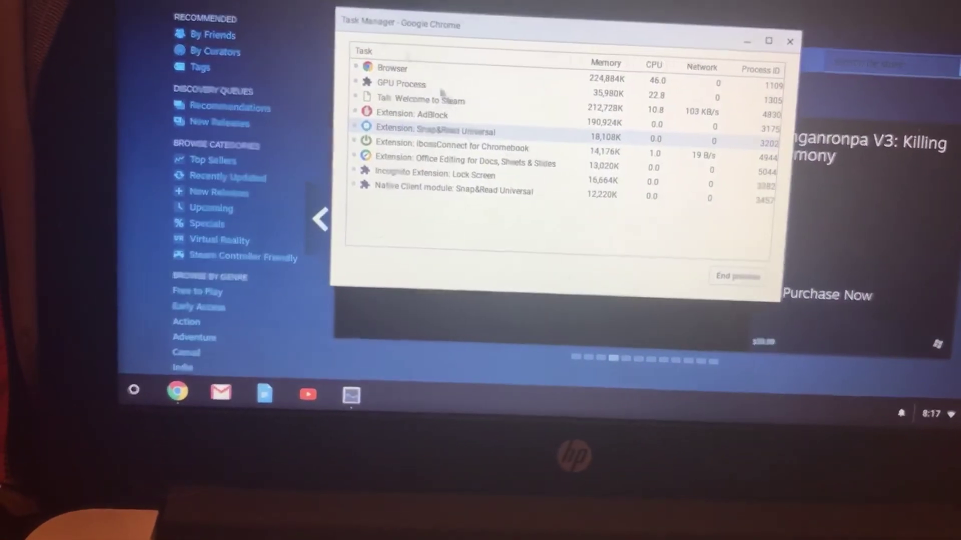
click(451, 145)
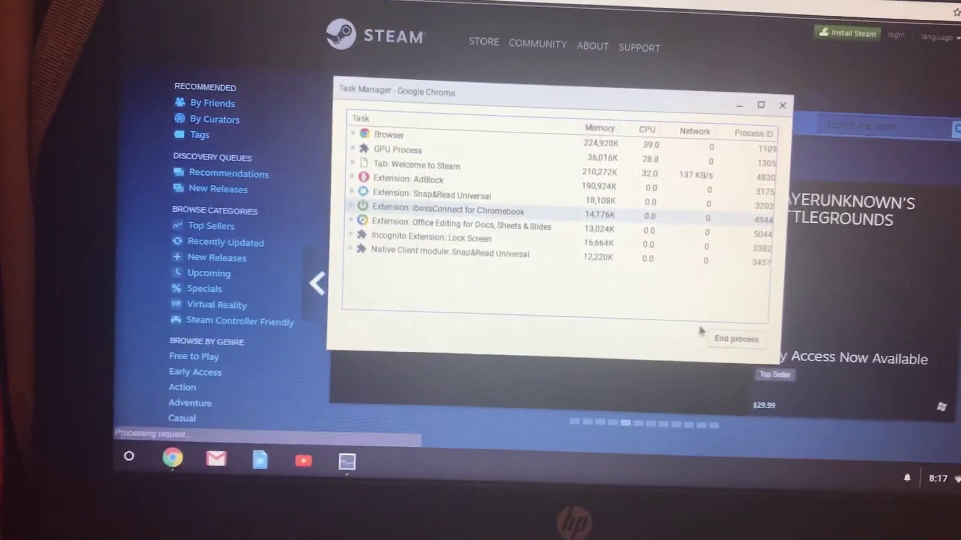